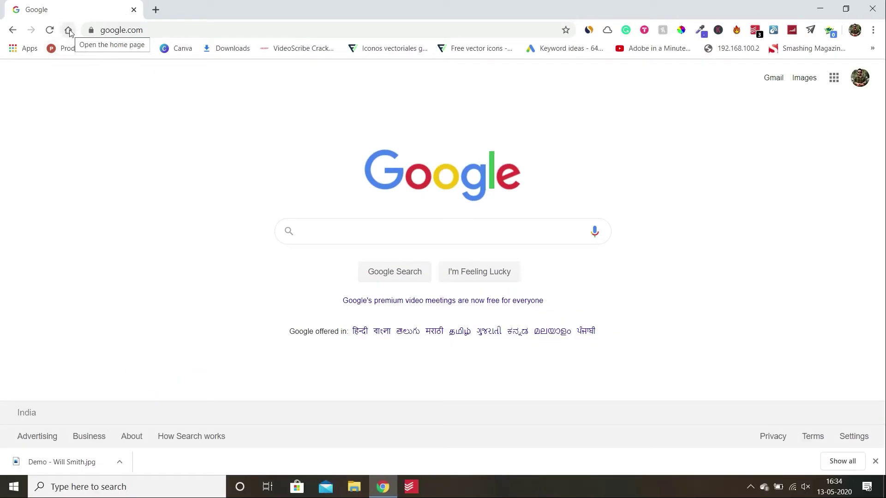
Step: Search Google for 'will smith' and switch to image results
click(336, 229)
text(will smith)
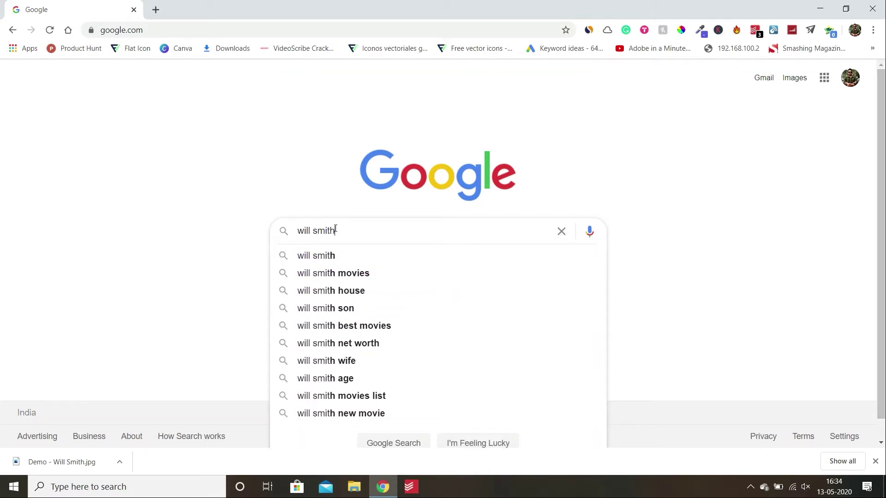
key(Return)
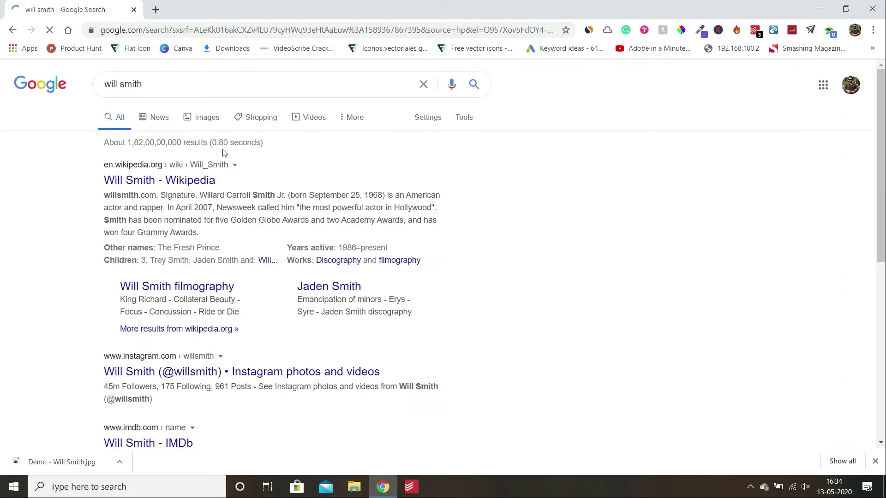
click(205, 120)
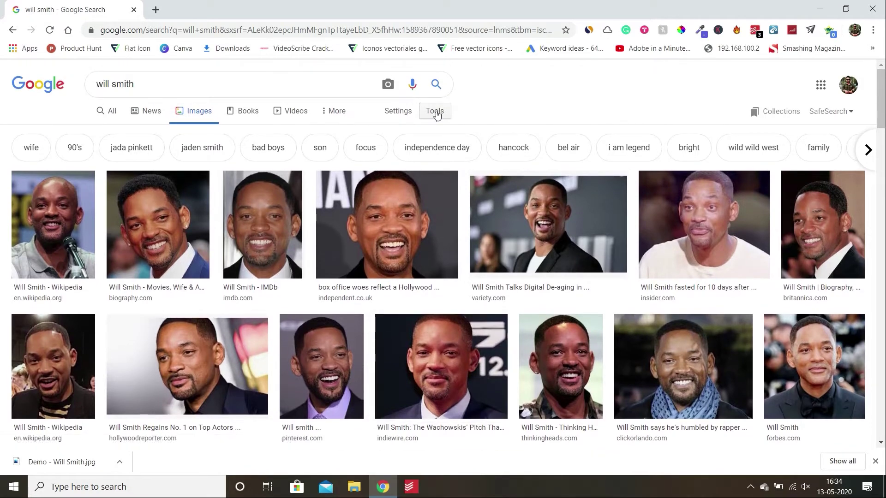
Step: Filter the image results to Icon size and preview the first 256 × 256 photo
click(435, 112)
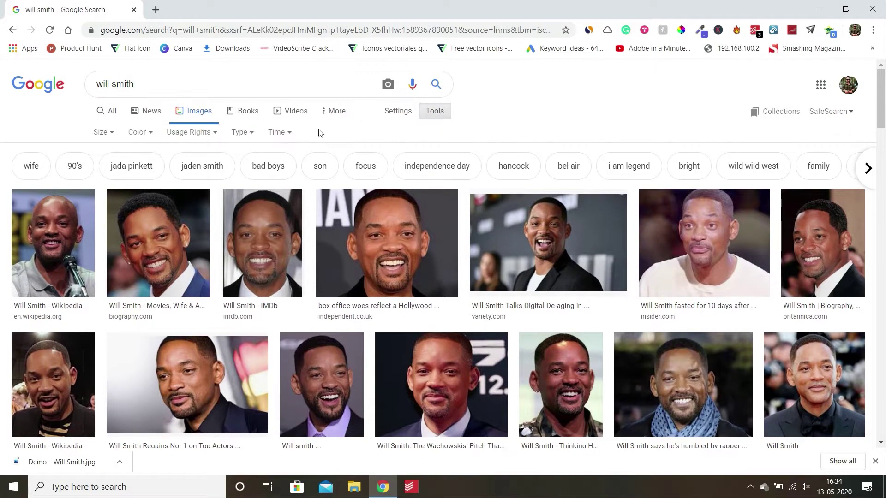
click(102, 133)
click(104, 202)
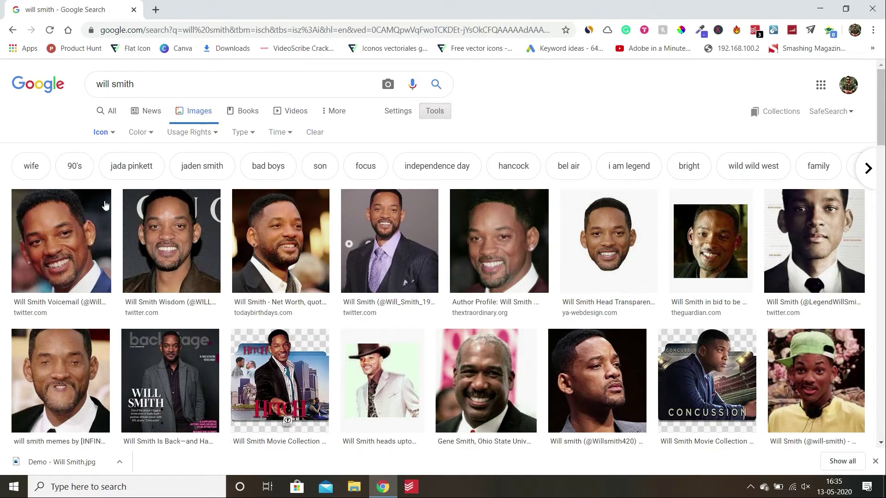
click(105, 205)
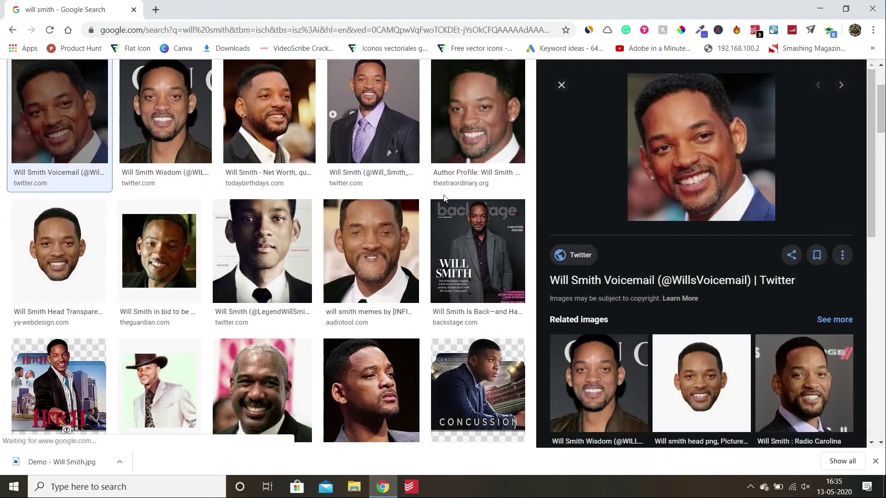
Step: Save the preview image as 'Will Smith - Demo.jpg' in the TEST folder
right_click(658, 144)
click(679, 262)
click(46, 162)
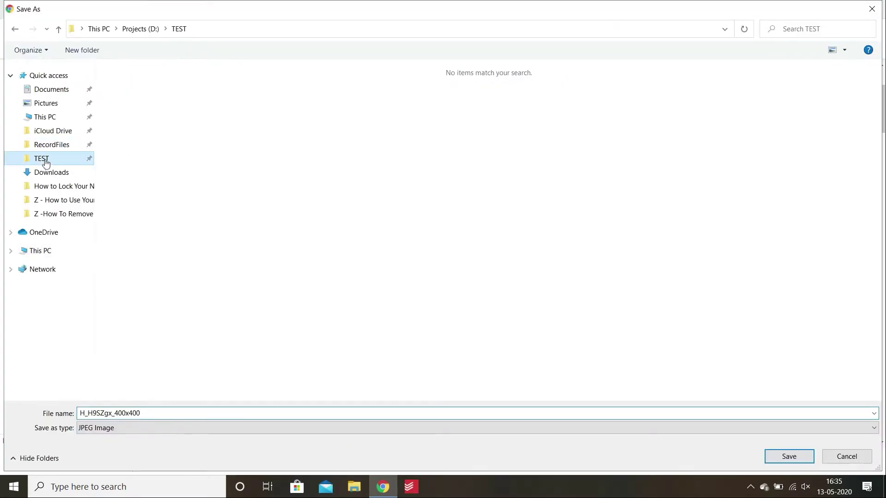
click(161, 413)
key(ctrl+a)
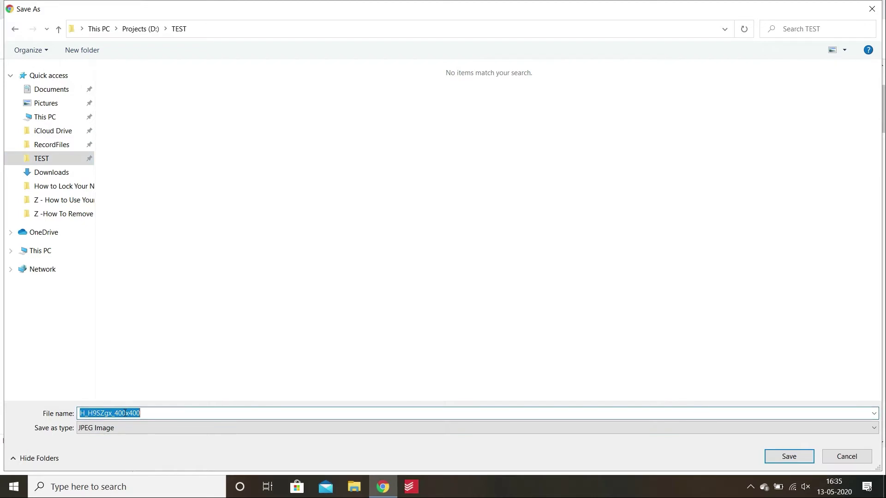
key(BackSpace)
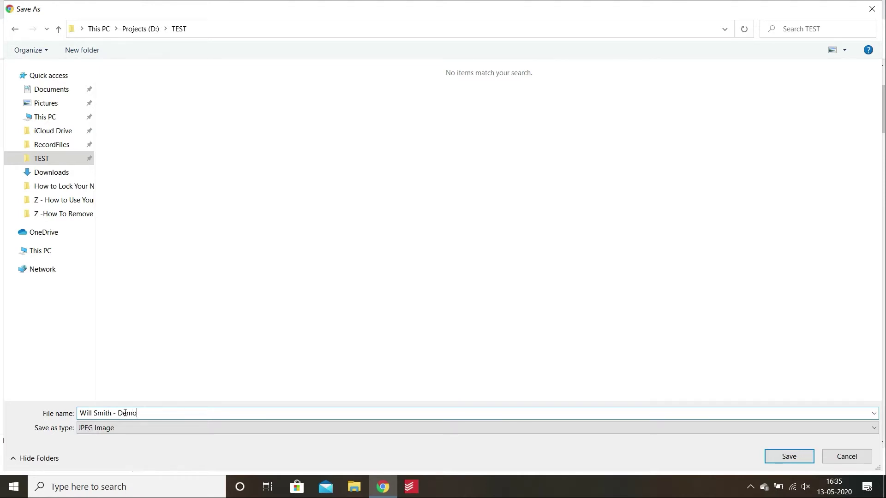
key(Return)
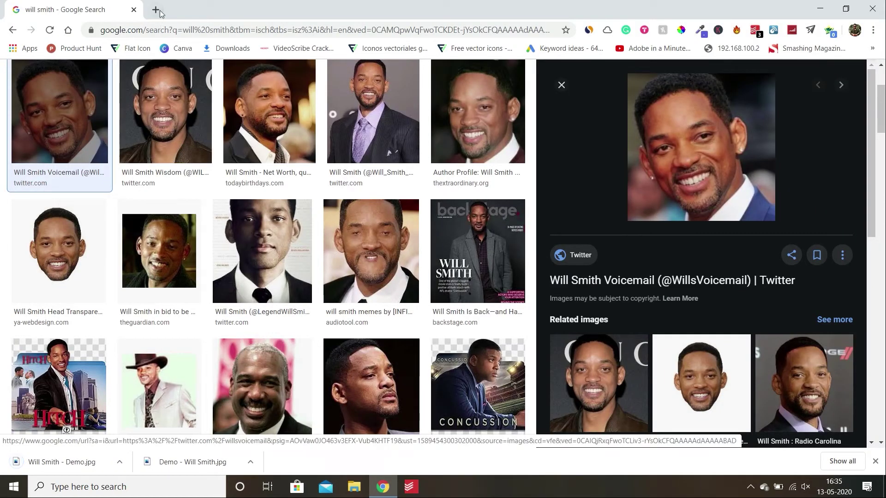
Step: In a new tab, search Google for 'let's enhance', dismiss the downloads bar, and open letsenhance.io
click(159, 10)
click(68, 30)
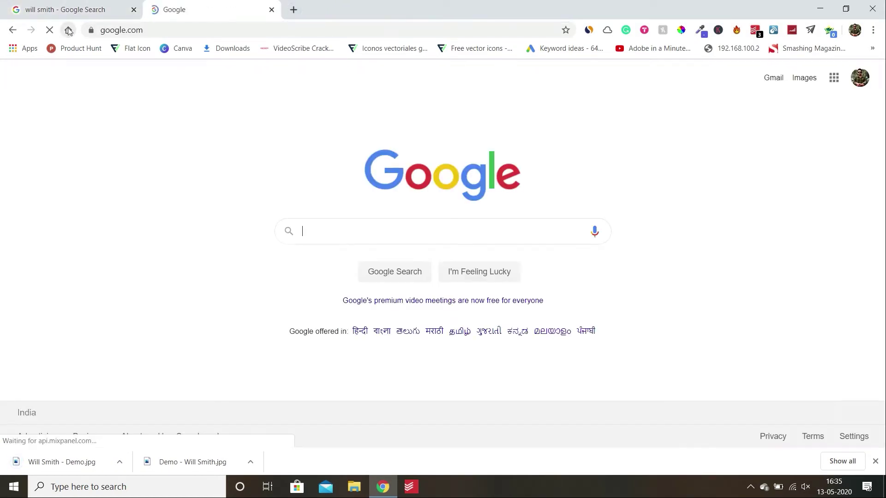
text(lets )
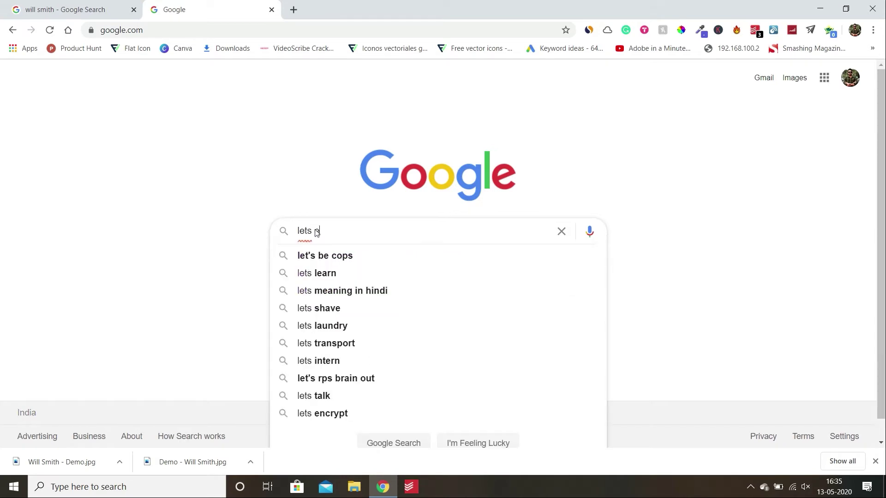
text(enh)
key(Down)
key(Return)
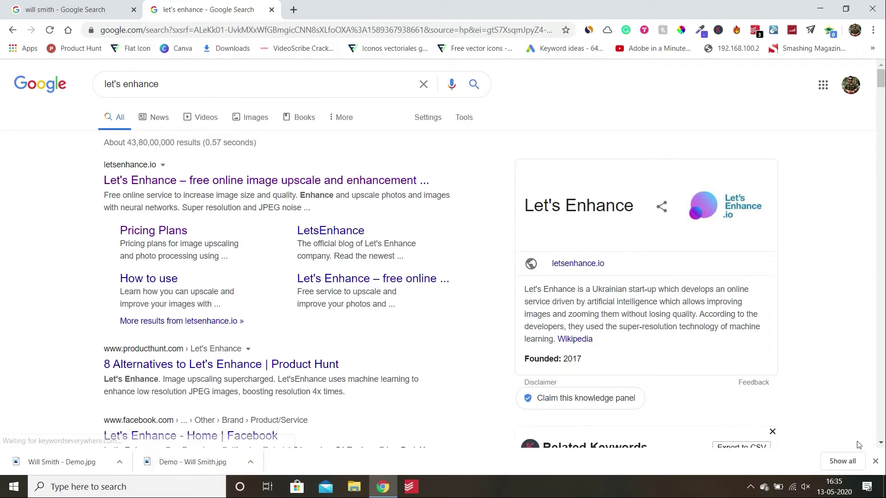
click(875, 460)
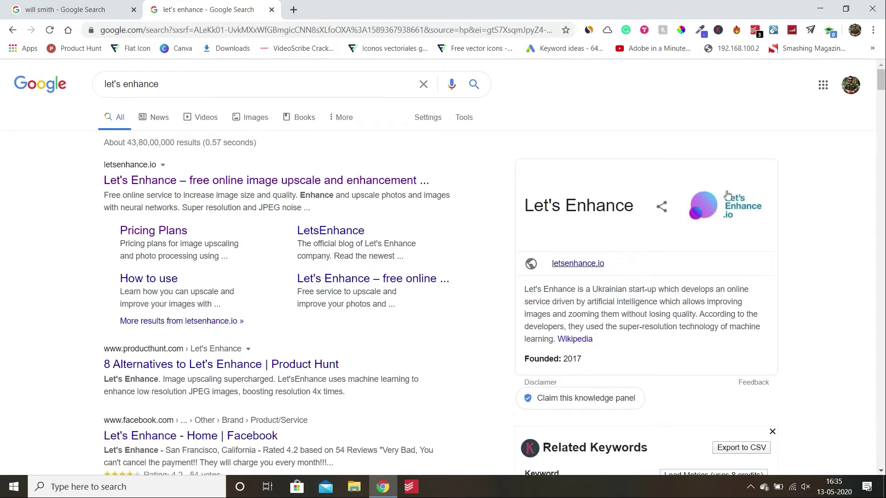
click(226, 179)
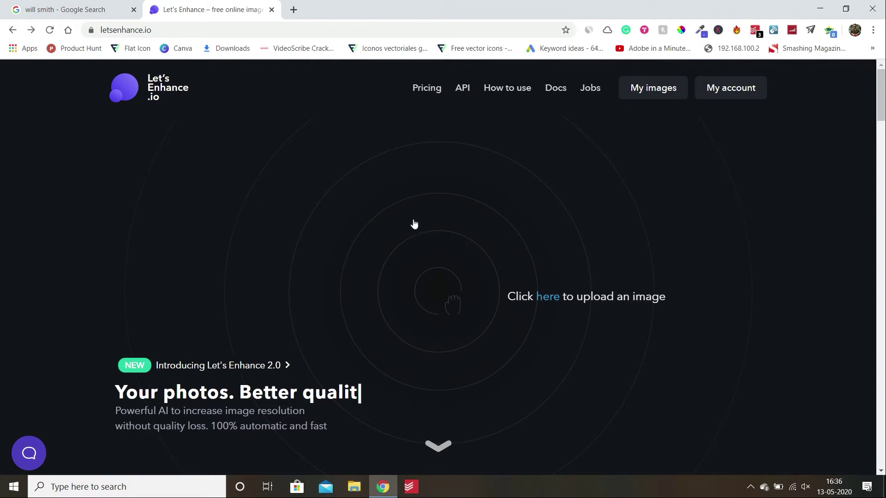
Step: Go to the Let's Enhance image upload page
click(556, 296)
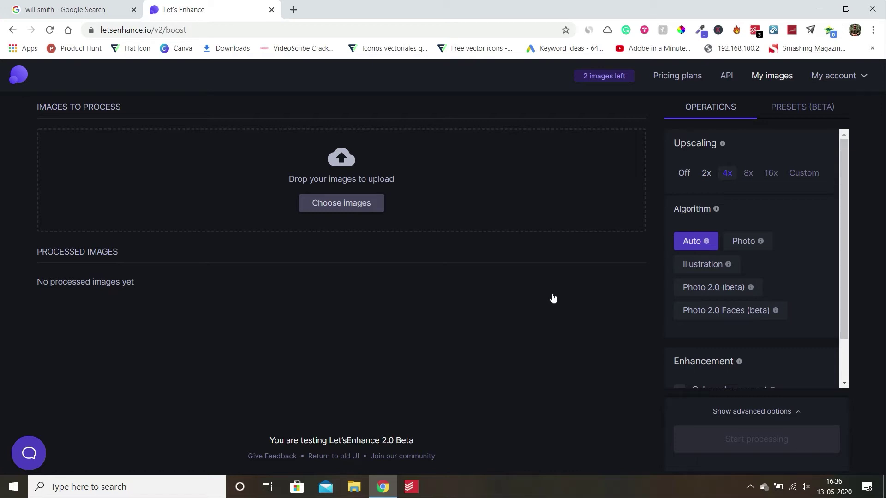
Step: Confirm 'Will Smith - Demo' is 256×256 in its file Properties, then upload it
click(356, 206)
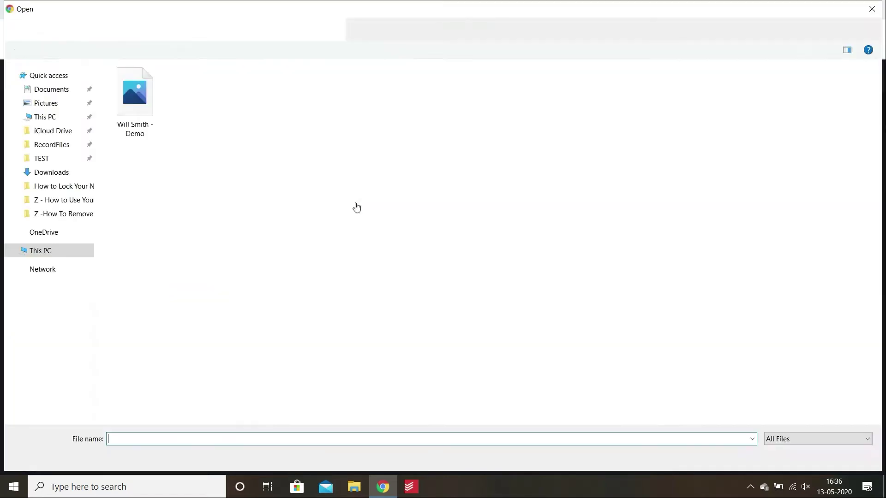
click(140, 96)
right_click(140, 96)
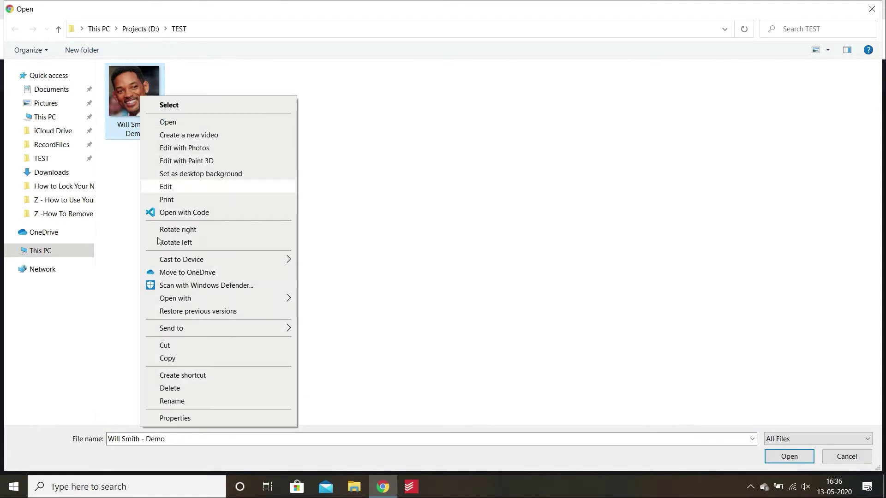
click(174, 417)
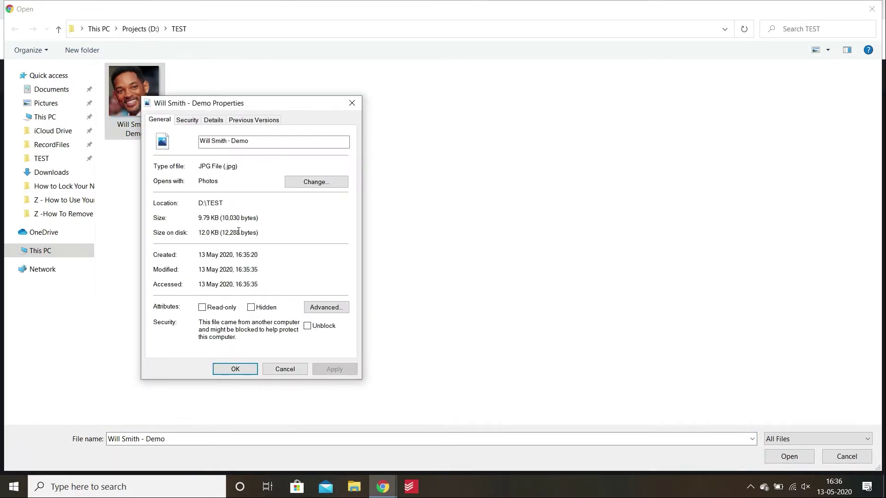
click(213, 120)
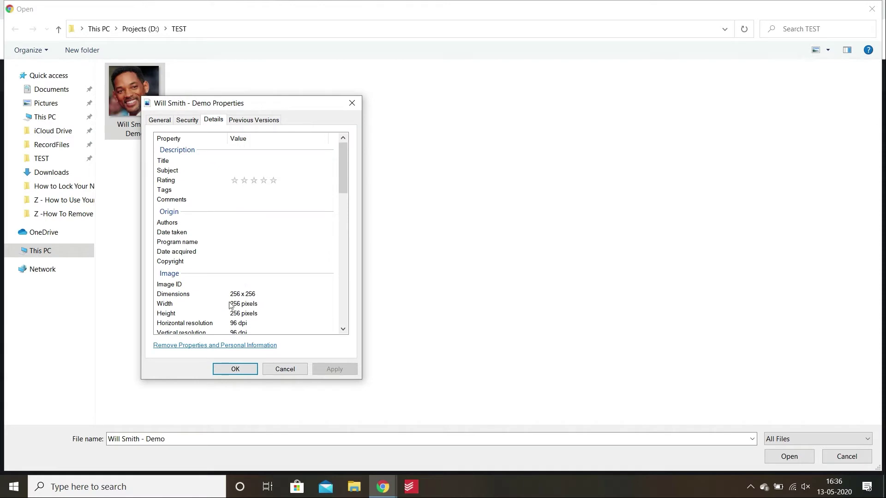
click(236, 369)
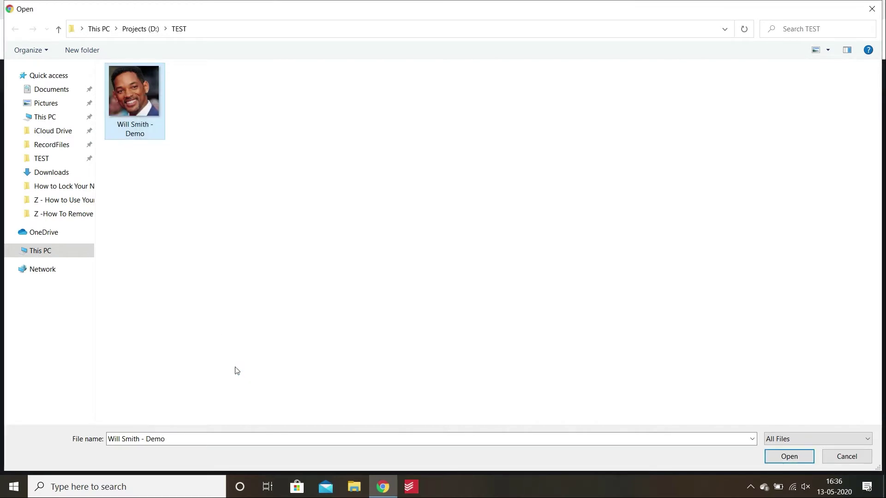
double_click(126, 86)
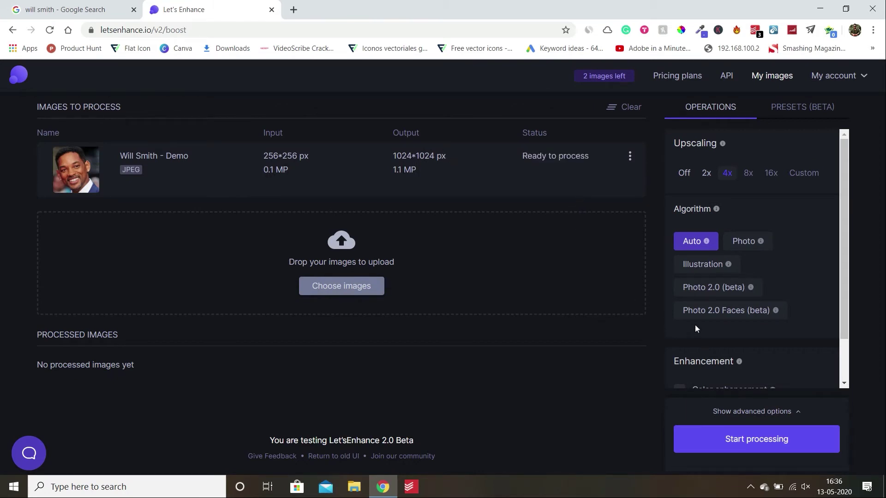
Step: Enable Moderate tone enhancement and start 1024×1024 processing of the Will Smith image
scroll(754, 333, down, 1)
scroll(787, 322, down, 2)
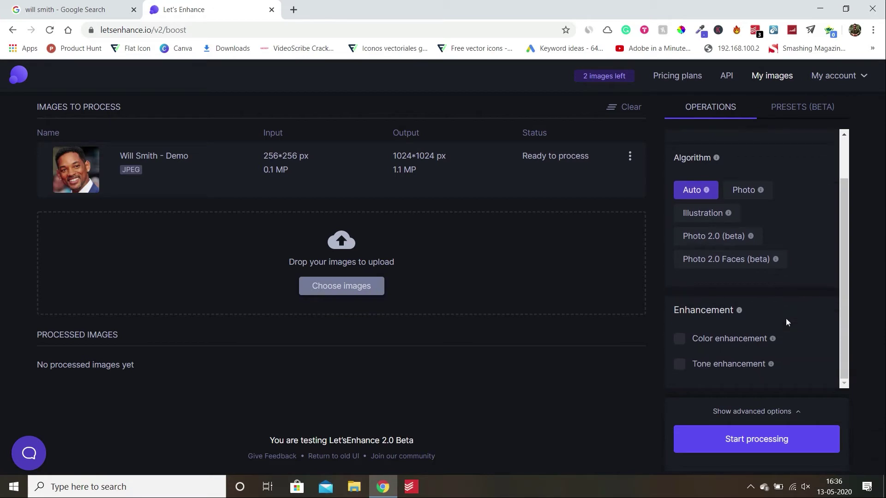
click(678, 363)
scroll(755, 341, down, 2)
click(750, 362)
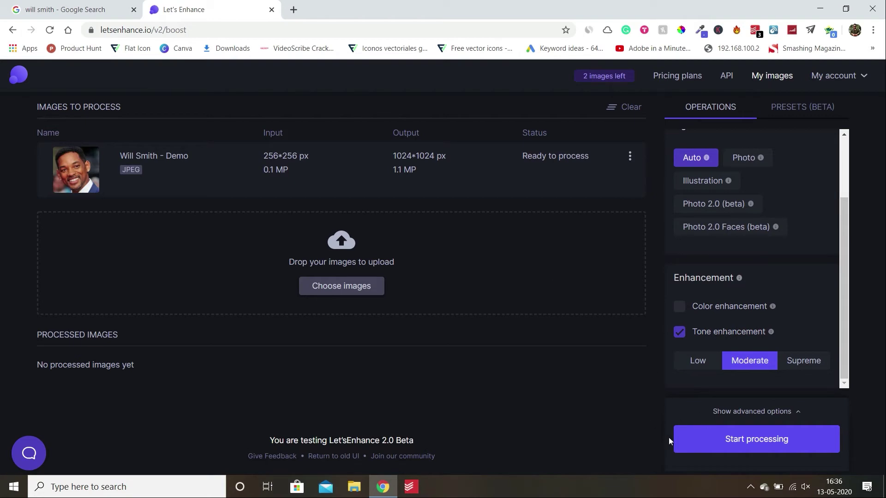
click(706, 449)
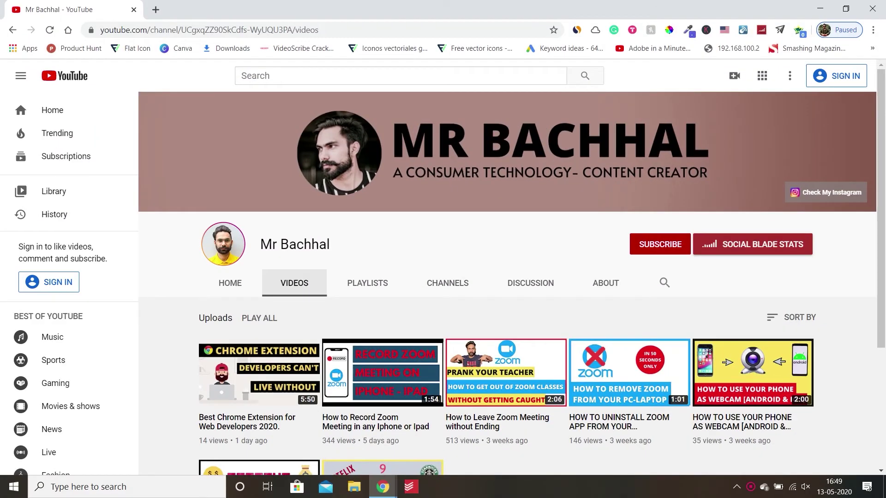
scroll(512, 273, down, 2)
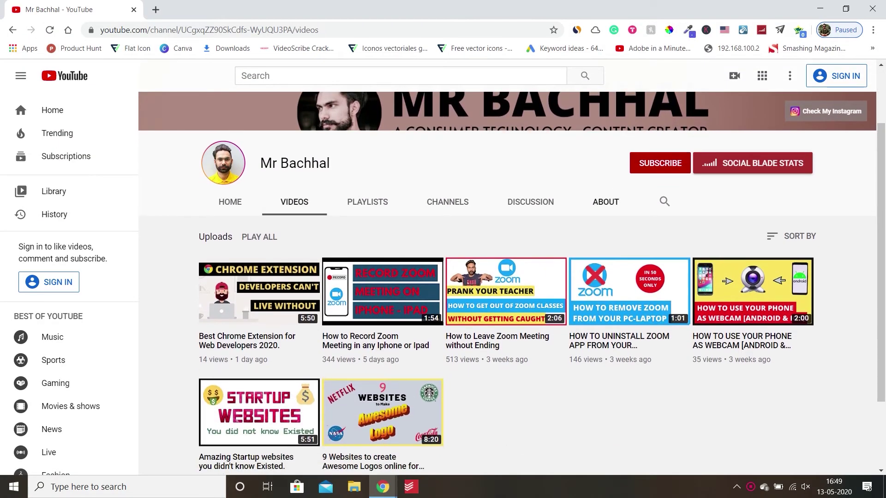
mouse_move(505, 291)
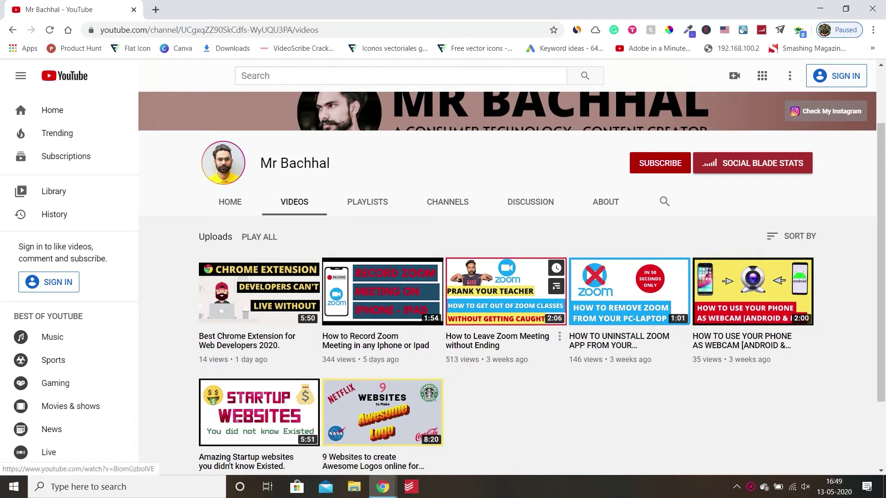
mouse_move(258, 291)
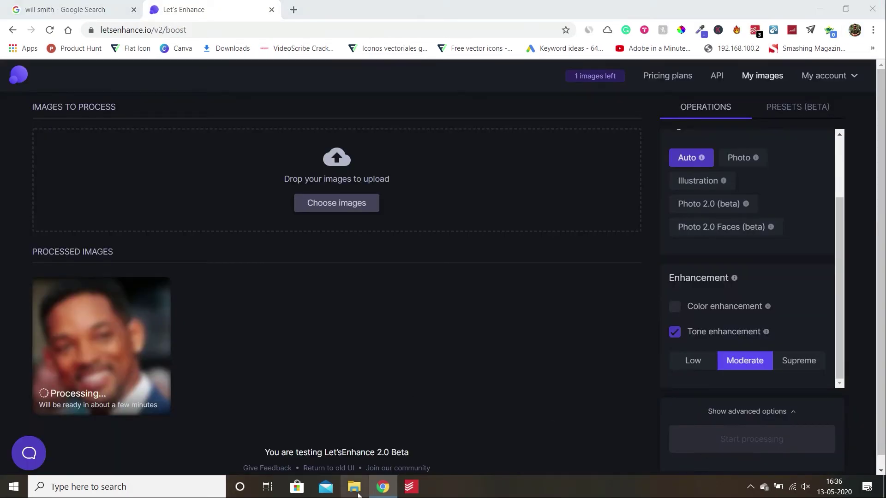
Step: Open the original 'Will Smith - Demo' from TEST in Photos, placed right, and close Explorer
click(358, 493)
click(125, 252)
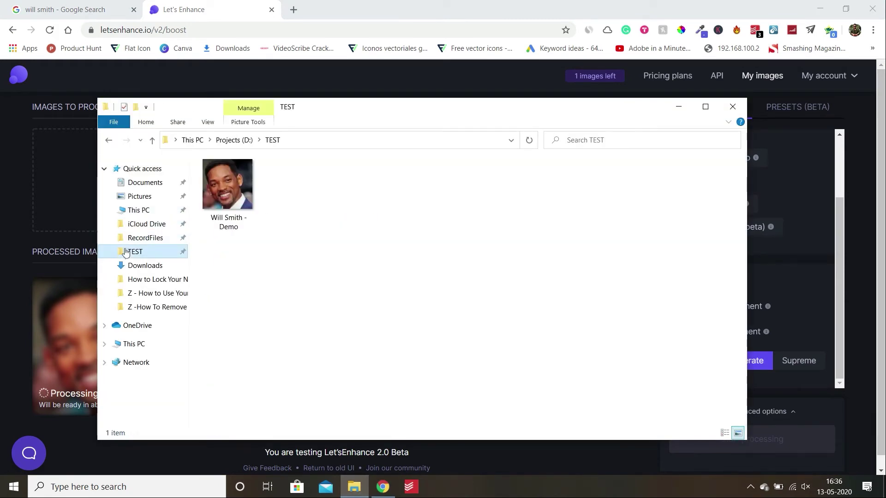
double_click(227, 182)
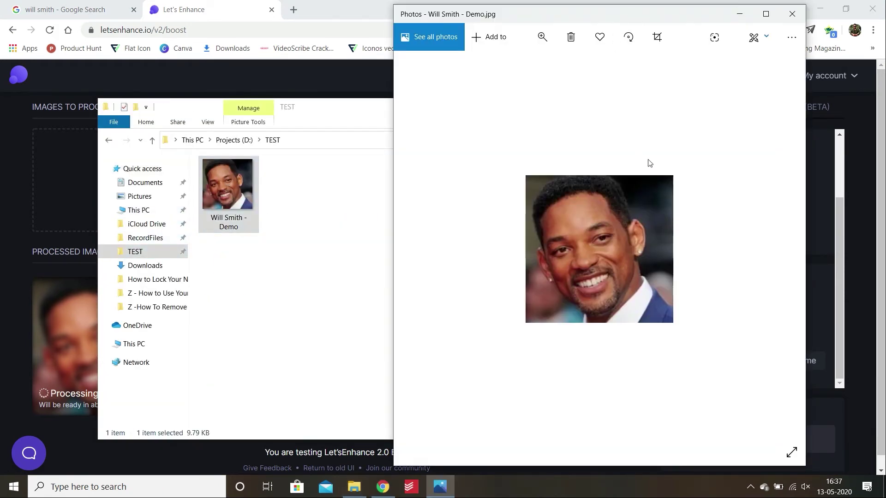
drag(635, 13, 723, 34)
click(408, 108)
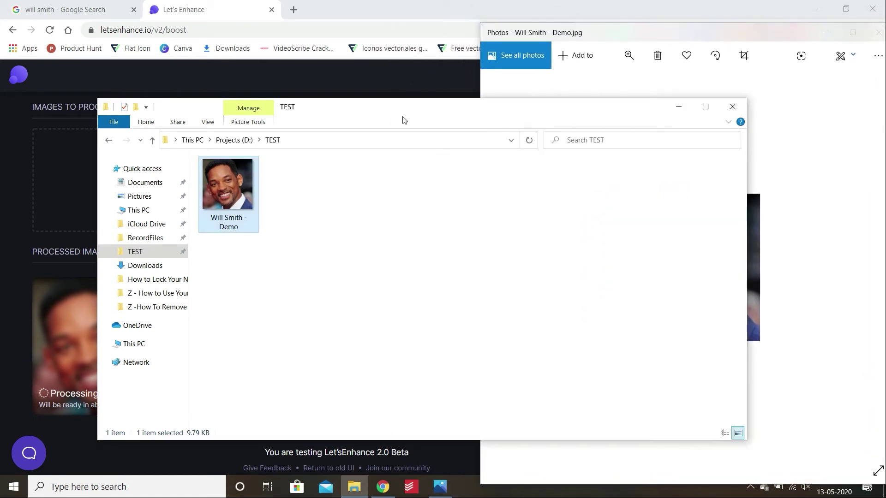
click(732, 109)
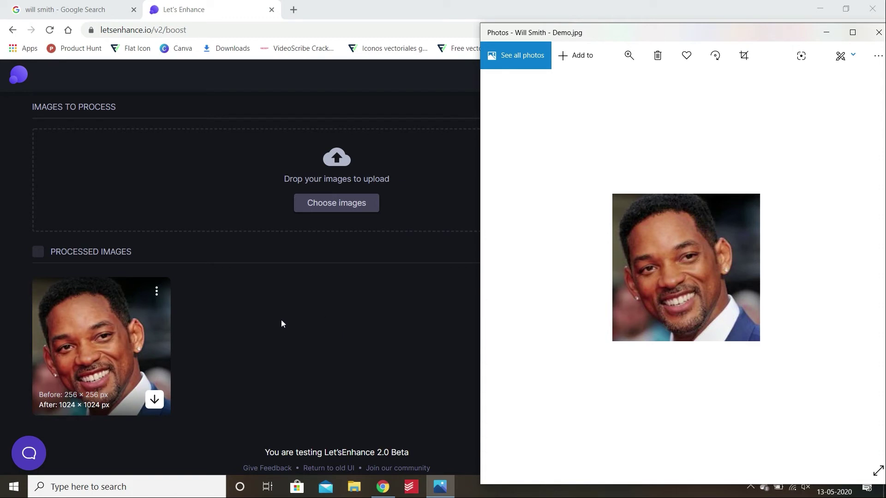
Step: Download the enhanced photo, place it left in Photos, with the original 'Will Smith - Demo' beside it
click(92, 326)
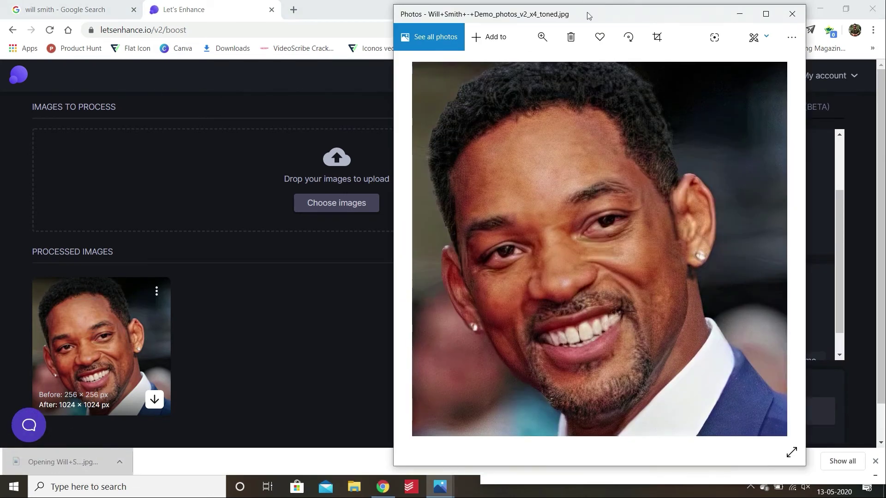
drag(589, 15, 227, 30)
mouse_move(439, 487)
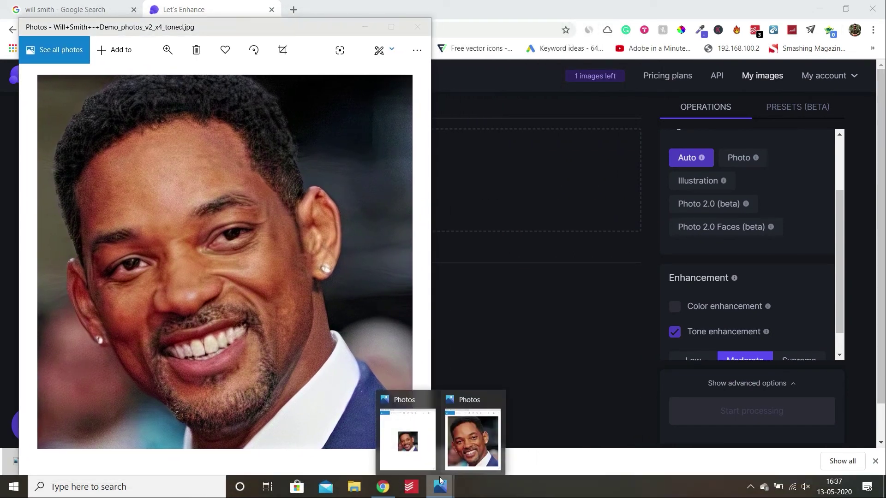
click(410, 432)
scroll(667, 280, up, 2)
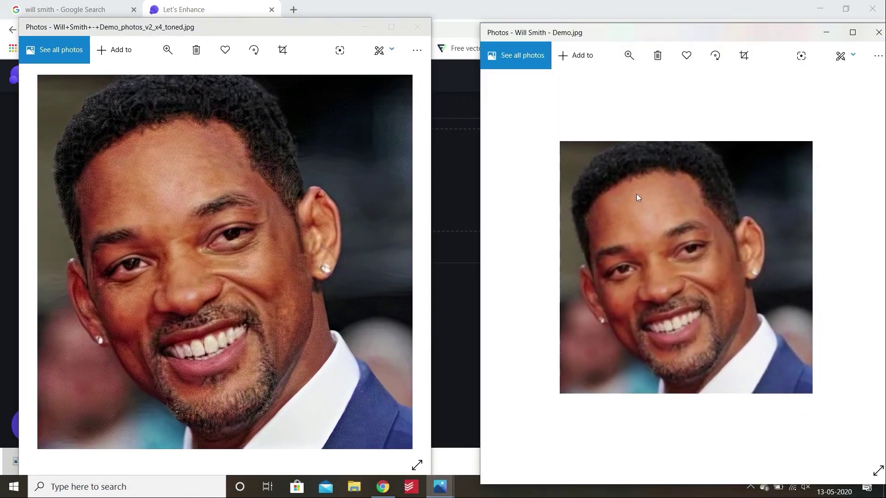
scroll(600, 198, up, 3)
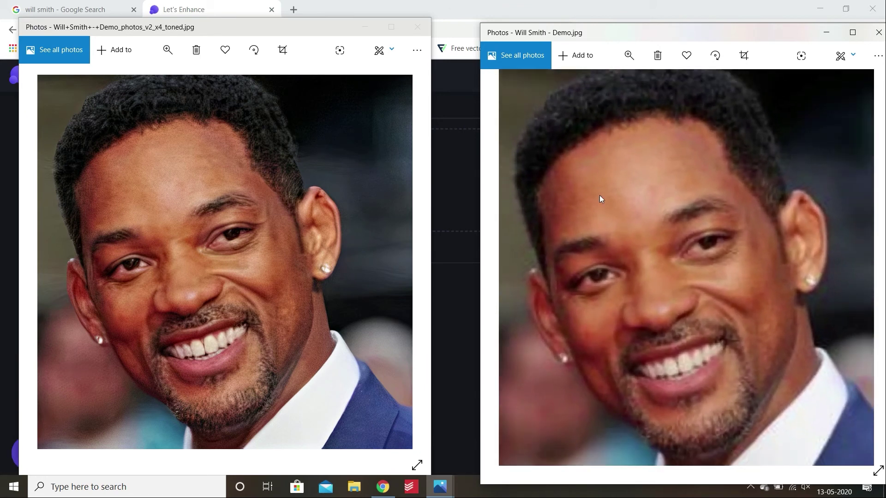
scroll(601, 198, down, 1)
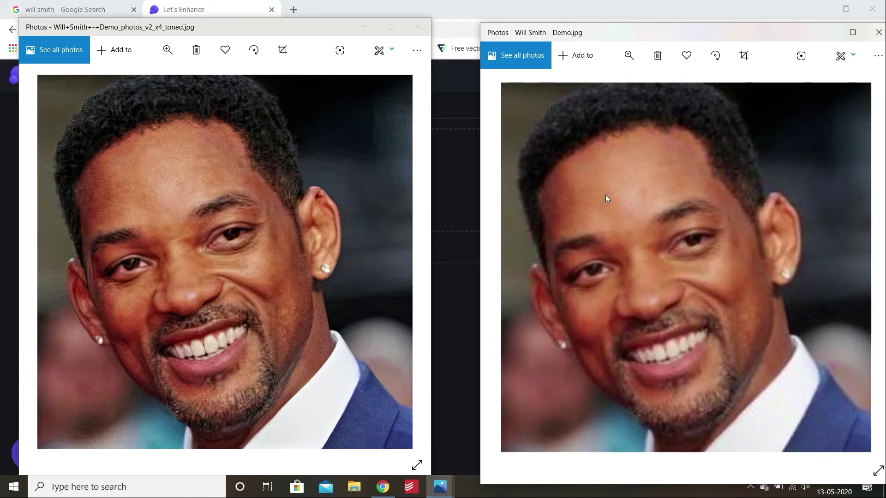
drag(585, 33, 541, 27)
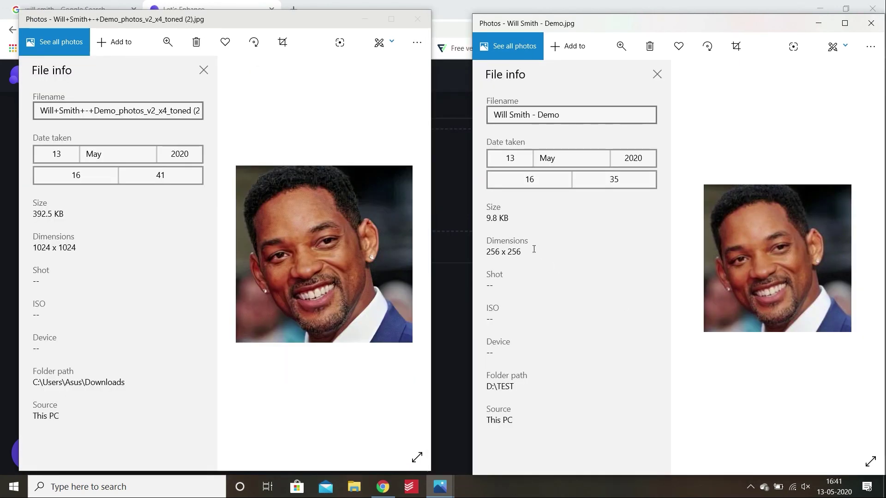
scroll(333, 256, up, 2)
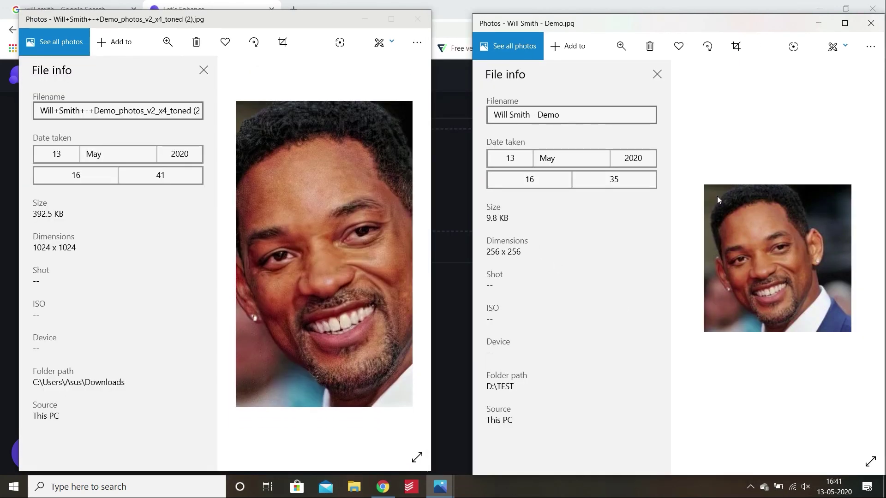
scroll(734, 207, up, 2)
scroll(746, 293, up, 2)
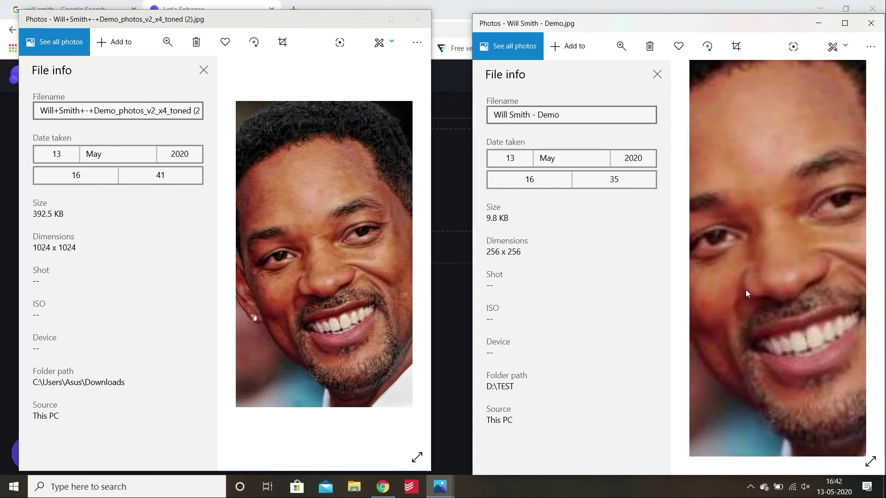
scroll(746, 293, down, 3)
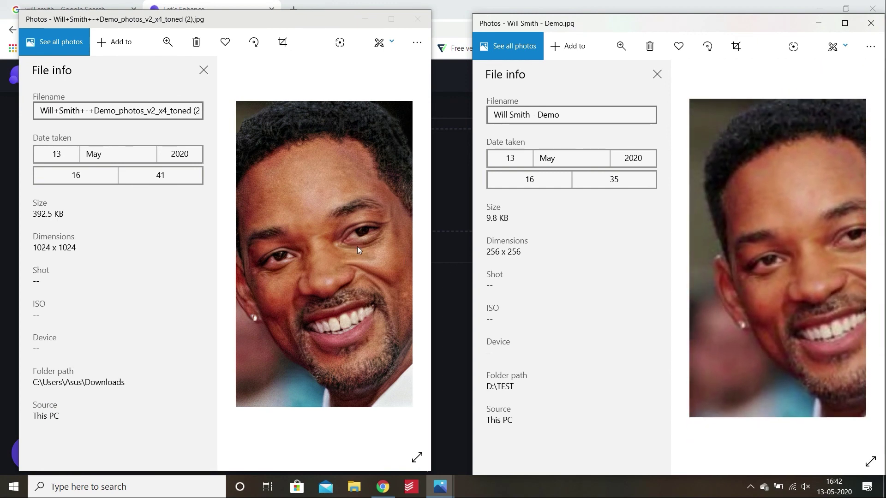
click(205, 70)
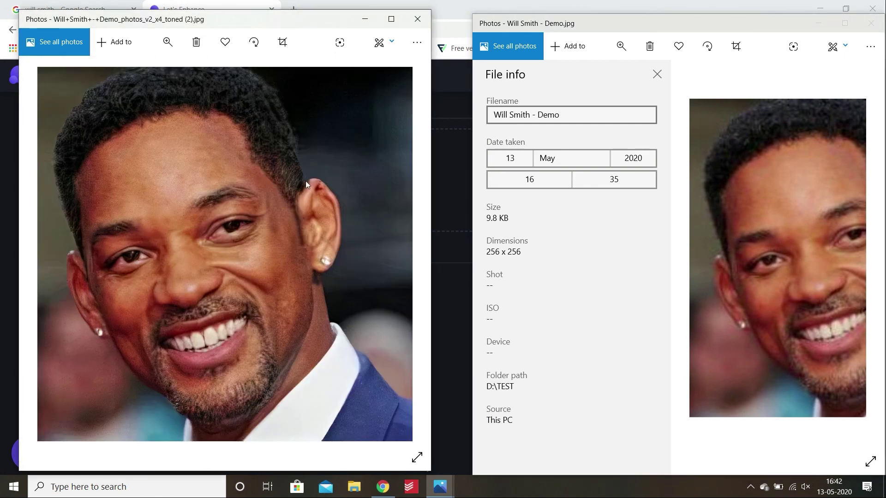
click(657, 74)
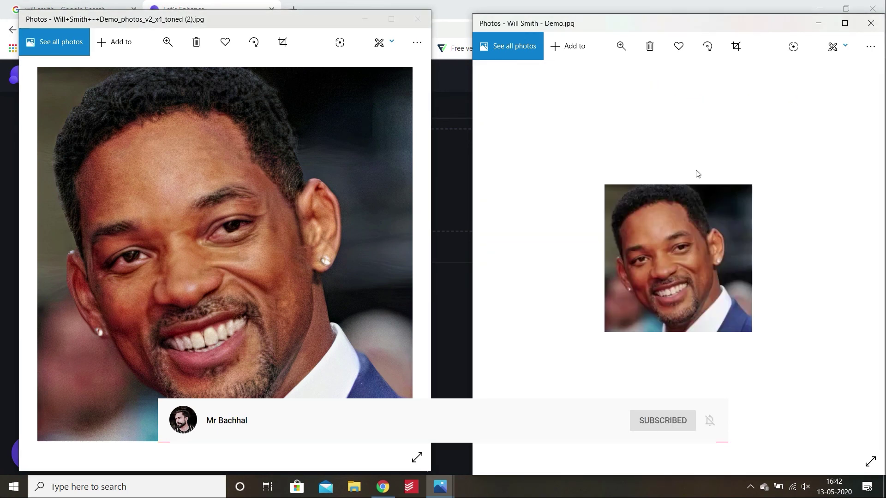
scroll(642, 220, up, 3)
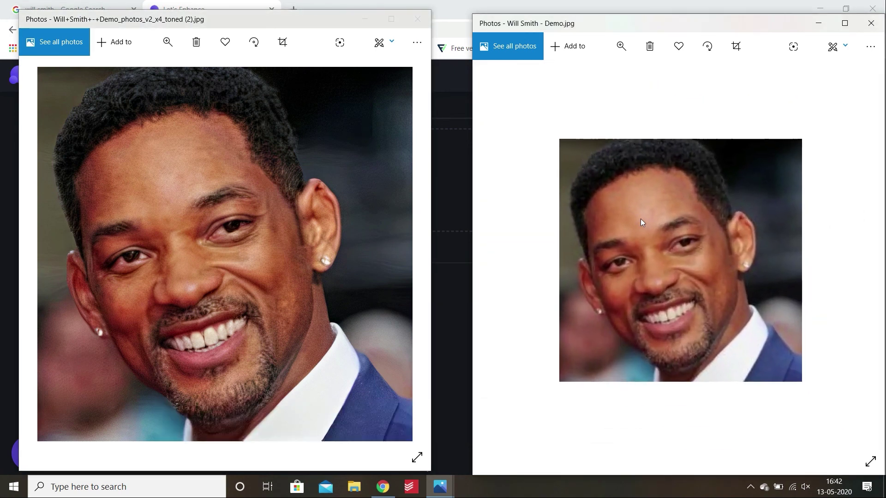